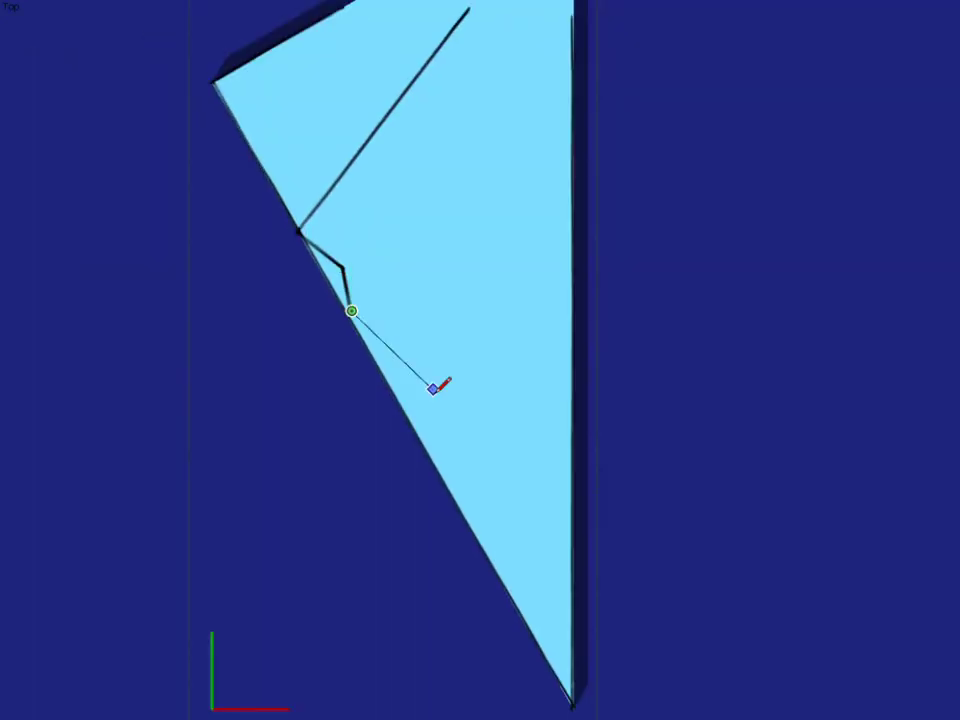
- Draw lines to the wedge's bottom vertex and across to its right edge
{"action": "left_click", "coordinate": [568, 707]}
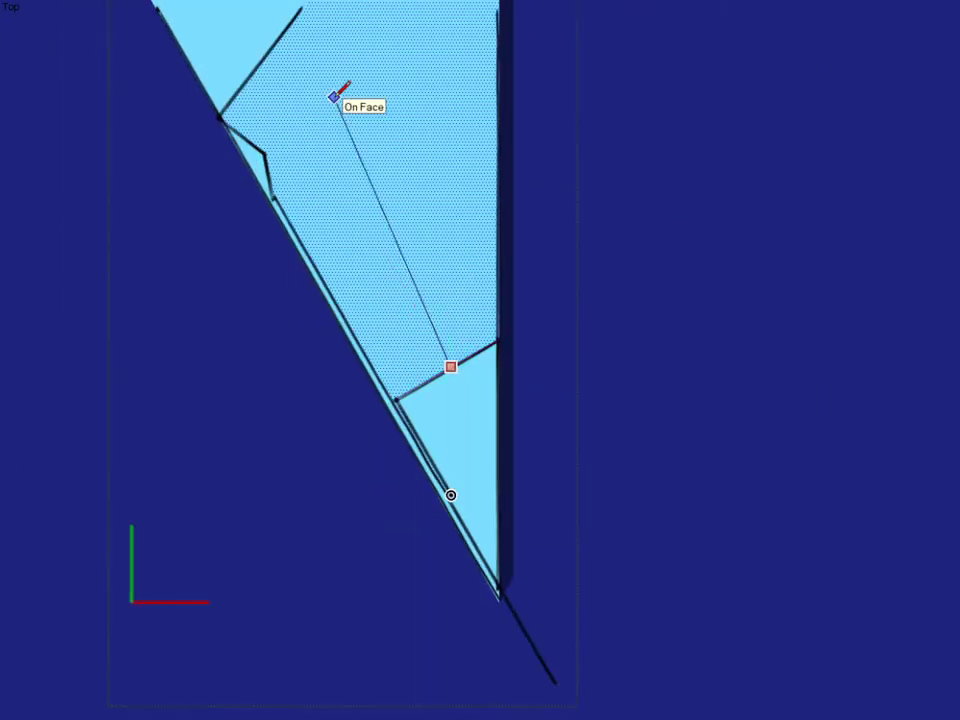
{"action": "left_click", "coordinate": [520, 377]}
{"action": "scroll", "coordinate": [500, 358], "scroll_direction": "down", "scroll_amount": 1}
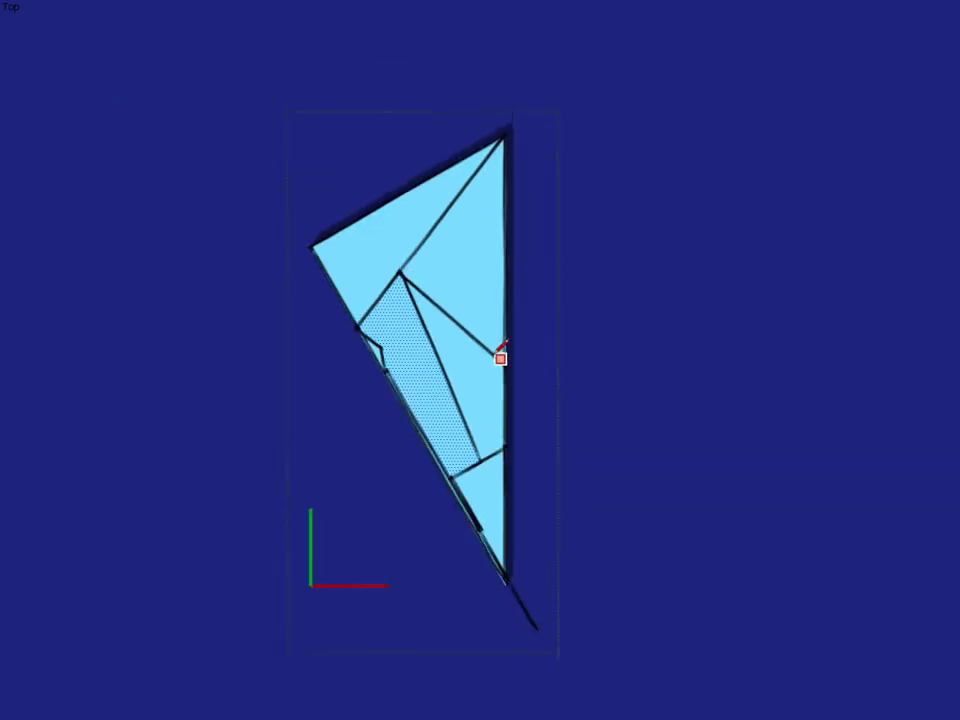
{"action": "scroll", "coordinate": [439, 396], "scroll_direction": "up", "scroll_amount": 3}
{"action": "left_click", "coordinate": [471, 283]}
{"action": "scroll", "coordinate": [474, 262], "scroll_direction": "up", "scroll_amount": 2}
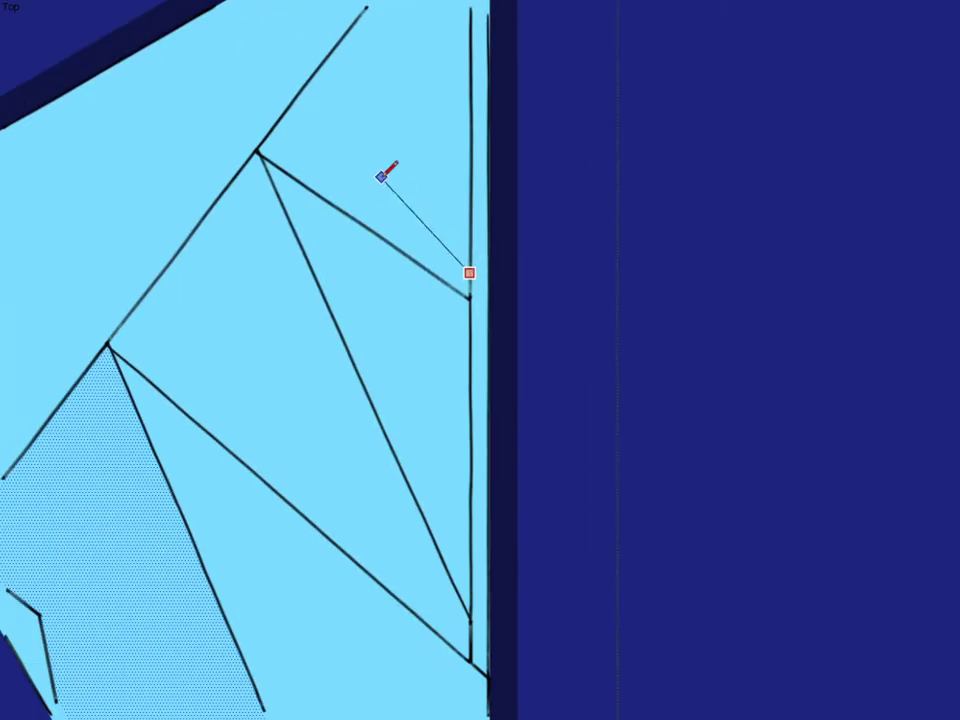
- Draw a bent zigzag line with several corners ending at the wedge's top corner
{"action": "left_click", "coordinate": [388, 213]}
{"action": "scroll", "coordinate": [388, 213], "scroll_direction": "up", "scroll_amount": 1}
{"action": "left_click", "coordinate": [356, 143]}
{"action": "scroll", "coordinate": [350, 150], "scroll_direction": "down", "scroll_amount": 2}
{"action": "left_click", "coordinate": [316, 192]}
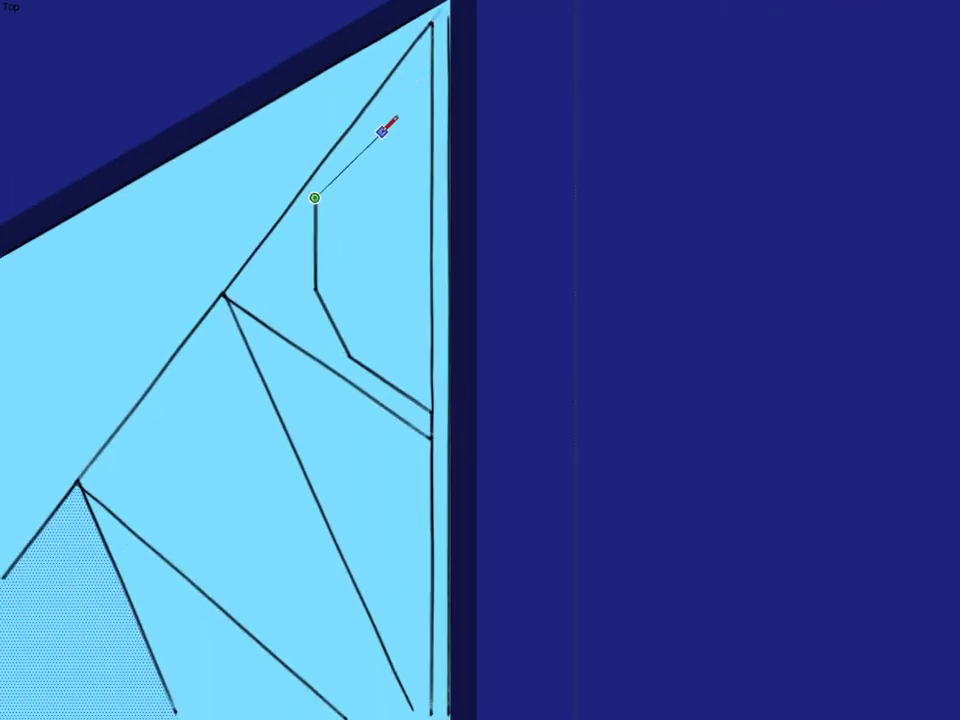
{"action": "left_click", "coordinate": [446, 20]}
{"action": "scroll", "coordinate": [443, 141], "scroll_direction": "down", "scroll_amount": 1}
{"action": "scroll", "coordinate": [302, 321], "scroll_direction": "down", "scroll_amount": 1}
{"action": "scroll", "coordinate": [407, 216], "scroll_direction": "down", "scroll_amount": 2}
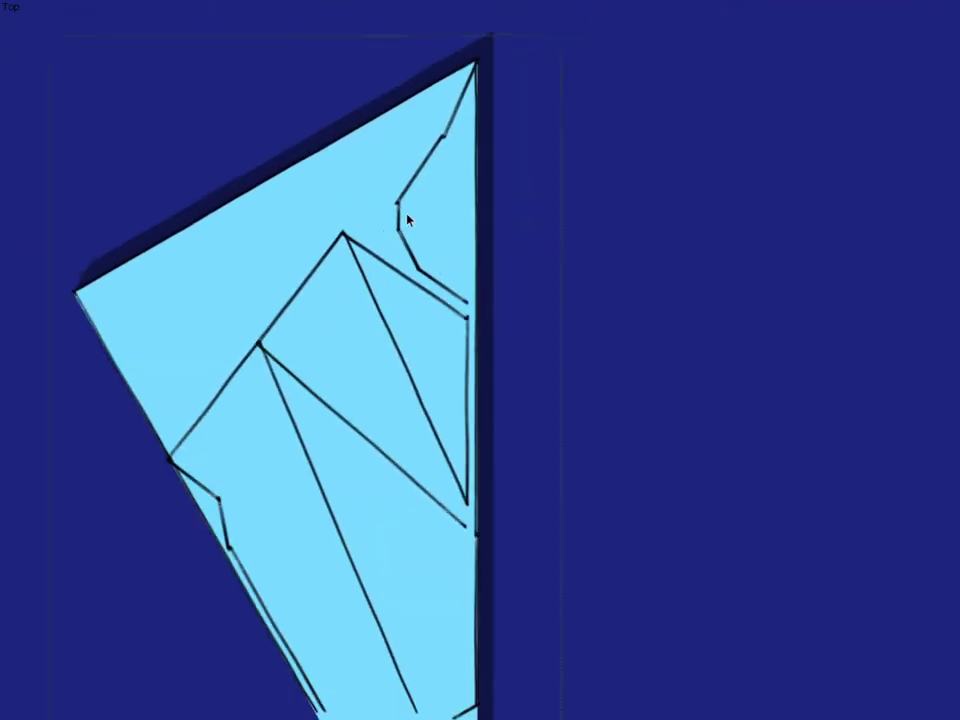
{"action": "scroll", "coordinate": [407, 381], "scroll_direction": "down", "scroll_amount": 1}
{"action": "scroll", "coordinate": [407, 381], "scroll_direction": "up", "scroll_amount": 1}
{"action": "scroll", "coordinate": [357, 636], "scroll_direction": "up", "scroll_amount": 2}
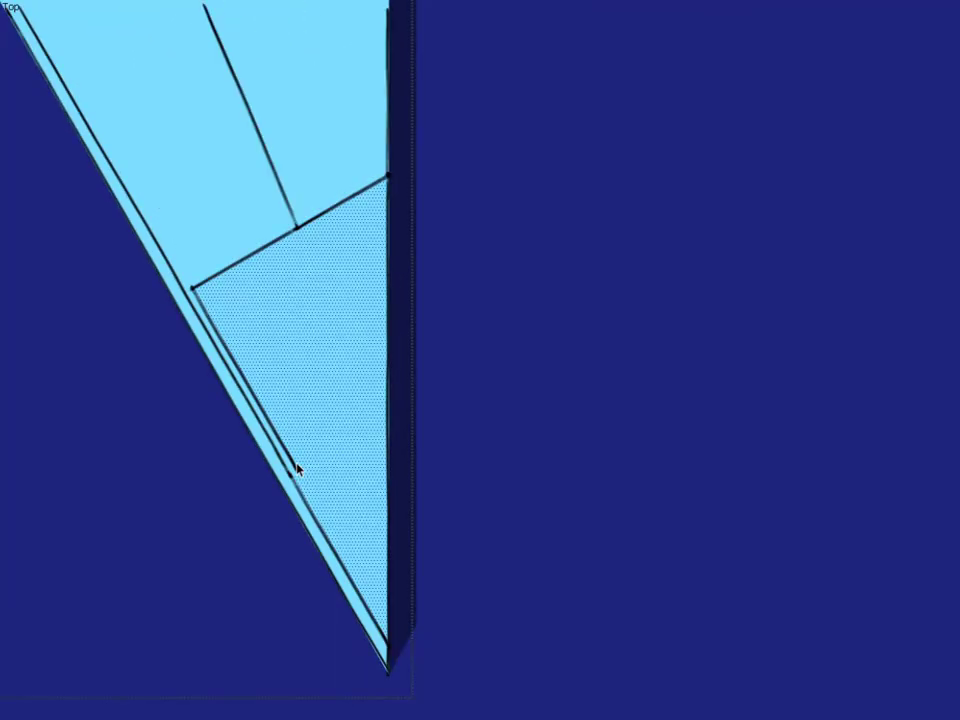
{"action": "scroll", "coordinate": [297, 470], "scroll_direction": "up", "scroll_amount": 3}
{"action": "scroll", "coordinate": [141, 161], "scroll_direction": "down", "scroll_amount": 3}
{"action": "scroll", "coordinate": [360, 429], "scroll_direction": "down", "scroll_amount": 1}
{"action": "scroll", "coordinate": [262, 233], "scroll_direction": "up", "scroll_amount": 2}
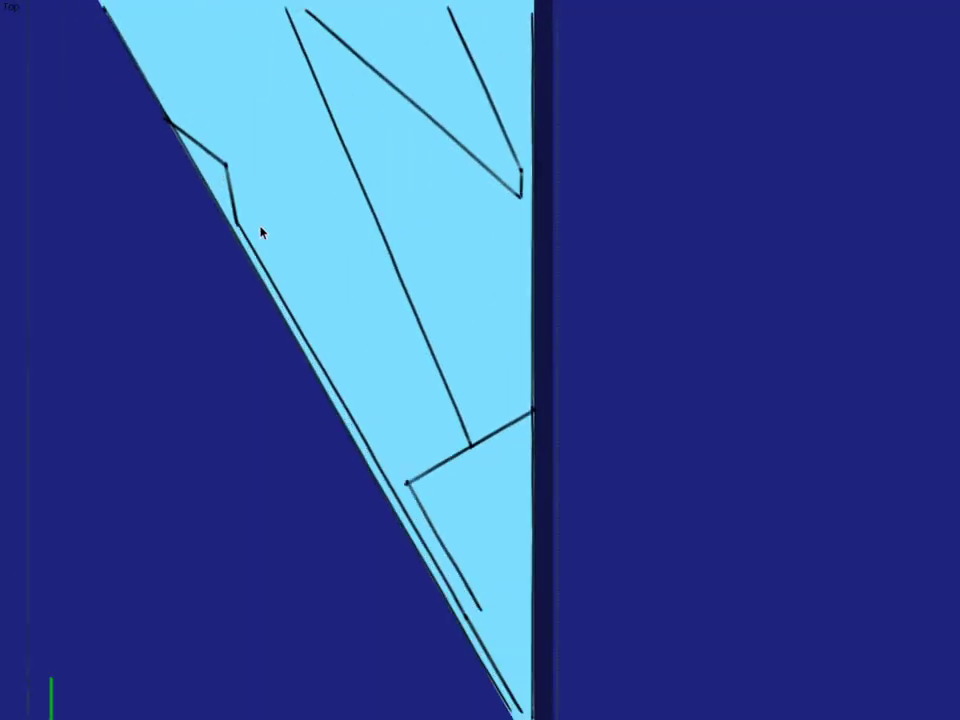
{"action": "middle_click_drag", "start_coordinate": [262, 233], "coordinate": [326, 317]}
{"action": "scroll", "coordinate": [326, 317], "scroll_direction": "down", "scroll_amount": 1}
{"action": "scroll", "coordinate": [416, 470], "scroll_direction": "up", "scroll_amount": 2}
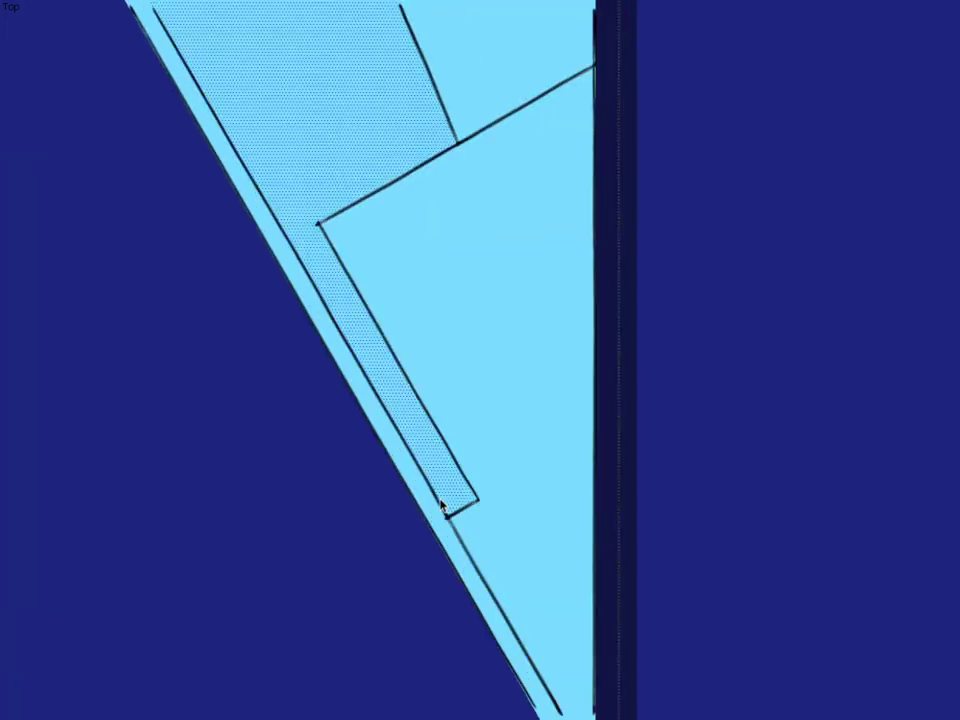
{"action": "scroll", "coordinate": [480, 470], "scroll_direction": "up", "scroll_amount": 2}
{"action": "scroll", "coordinate": [450, 508], "scroll_direction": "down", "scroll_amount": 1}
{"action": "middle_click_drag", "start_coordinate": [450, 508], "coordinate": [311, 259], "text": "shift"}
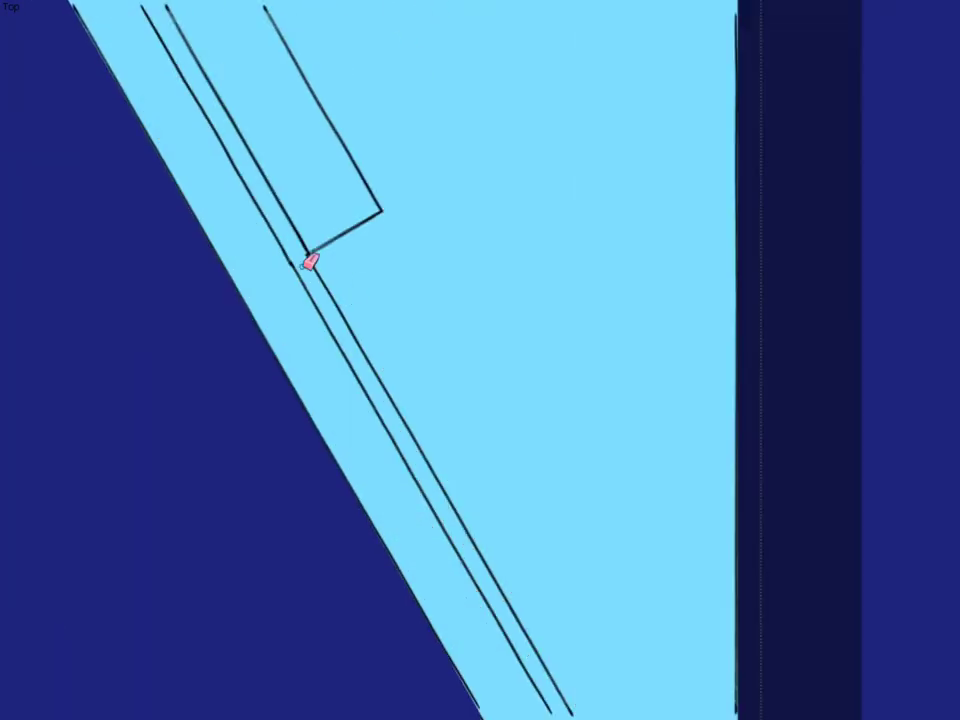
{"action": "scroll", "coordinate": [514, 514], "scroll_direction": "down", "scroll_amount": 3}
- Draw the bent curl outline from the junction, closing it on the slanted edge
{"action": "scroll", "coordinate": [362, 328], "scroll_direction": "up", "scroll_amount": 2}
{"action": "scroll", "coordinate": [435, 406], "scroll_direction": "up", "scroll_amount": 2}
{"action": "left_click", "coordinate": [446, 354]}
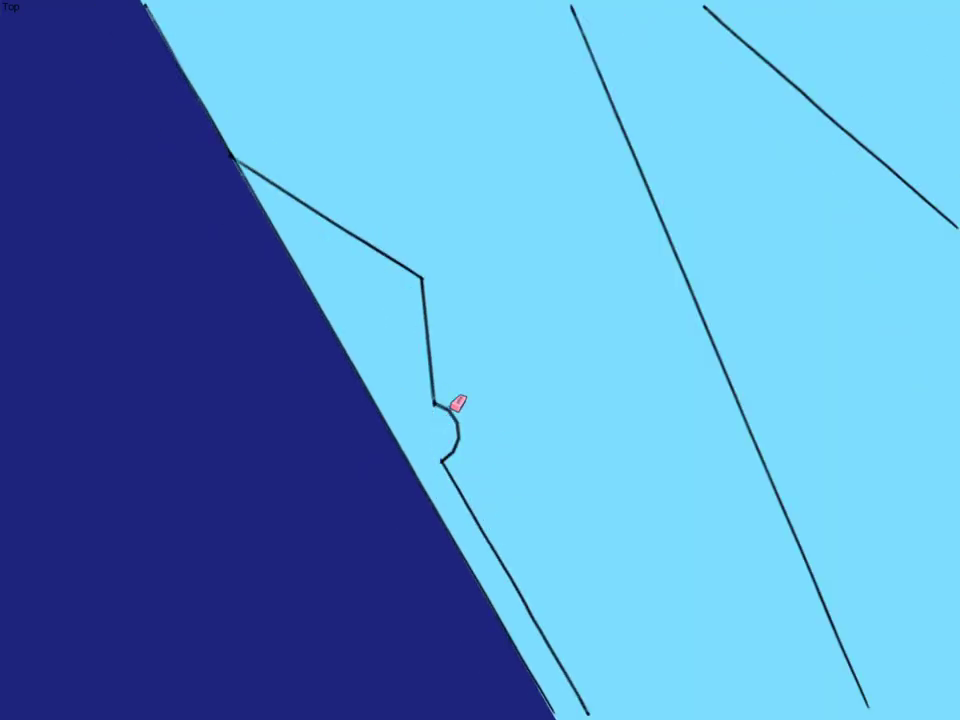
{"action": "scroll", "coordinate": [345, 233], "scroll_direction": "down", "scroll_amount": 1}
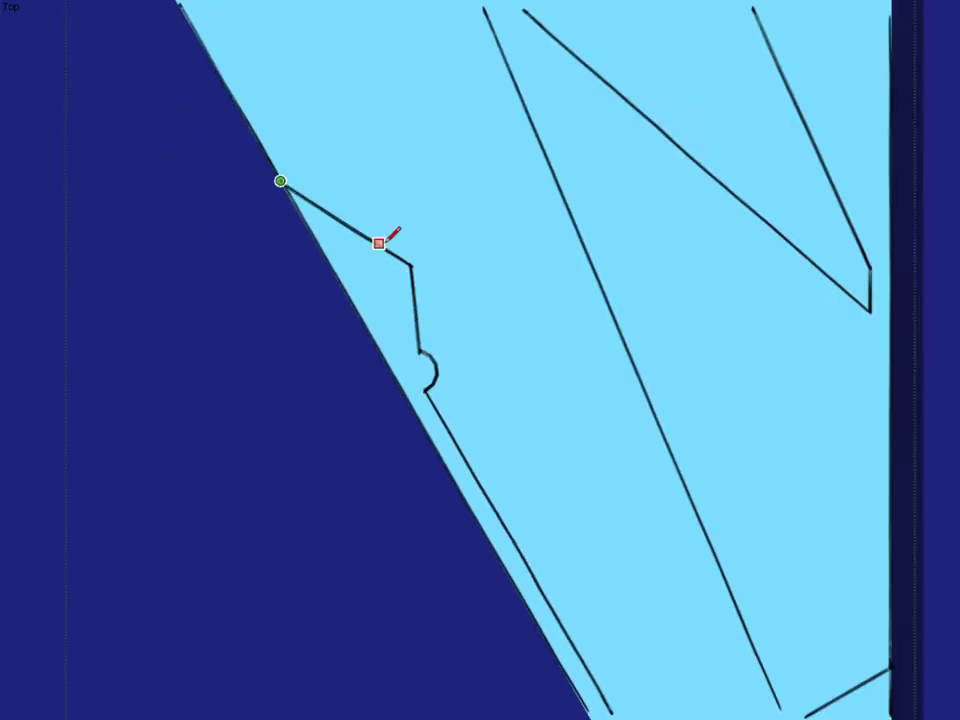
{"action": "scroll", "coordinate": [379, 243], "scroll_direction": "up", "scroll_amount": 2}
{"action": "left_click", "coordinate": [465, 275]}
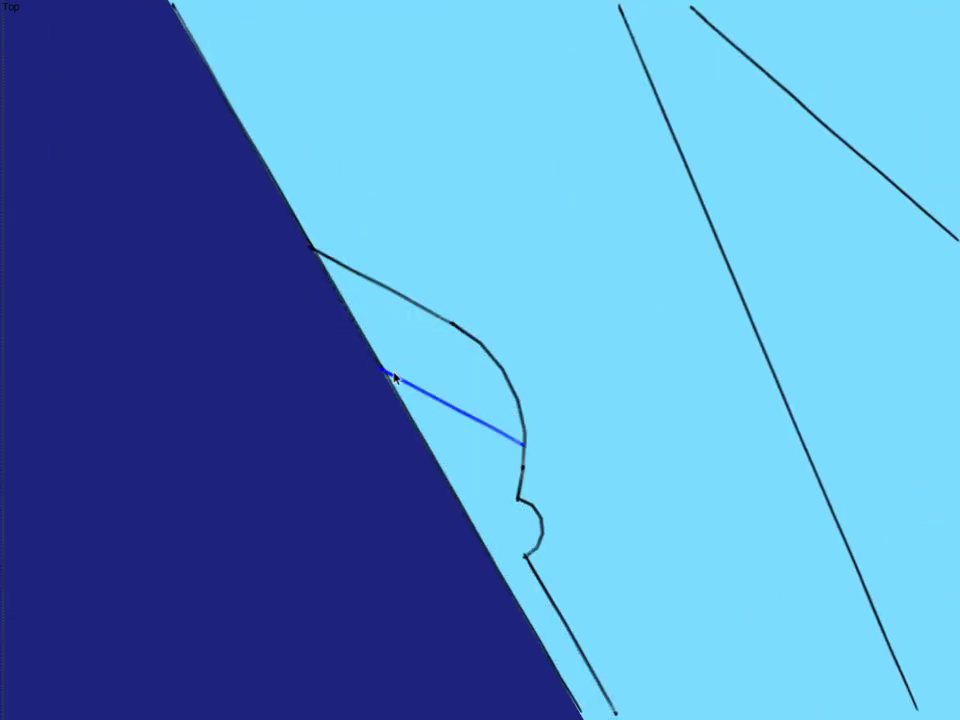
{"action": "left_click", "coordinate": [483, 511]}
{"action": "scroll", "coordinate": [484, 379], "scroll_direction": "up", "scroll_amount": 2}
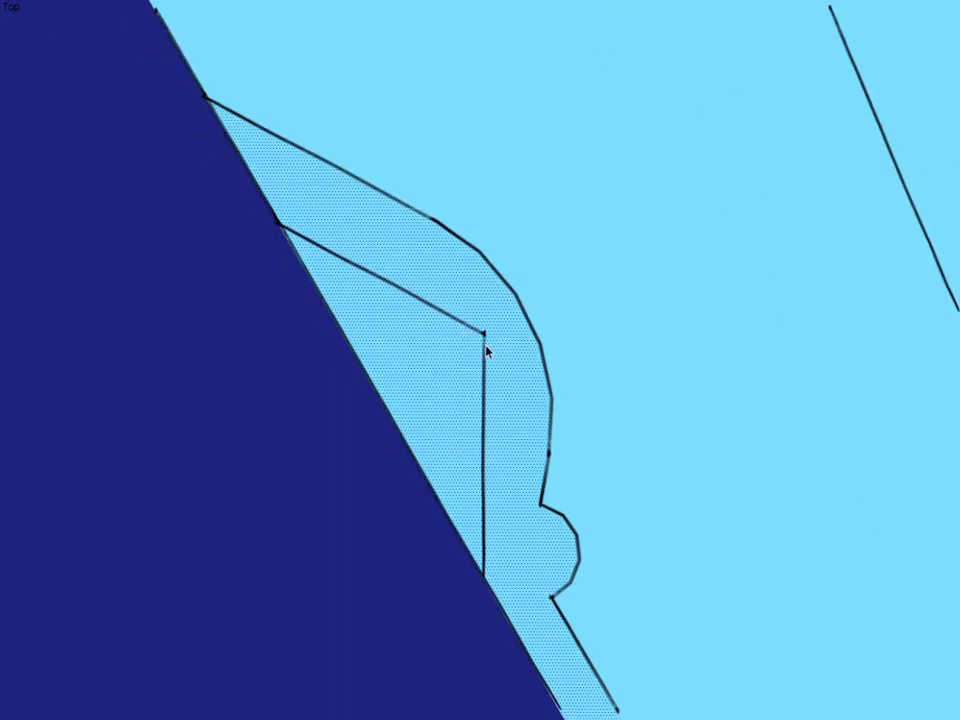
- Erase the triangle's extra diagonal edge, viewing the face from a better angle
{"action": "middle_click_drag", "start_coordinate": [484, 349], "coordinate": [432, 370]}
{"action": "middle_click_drag", "start_coordinate": [290, 362], "coordinate": [483, 392]}
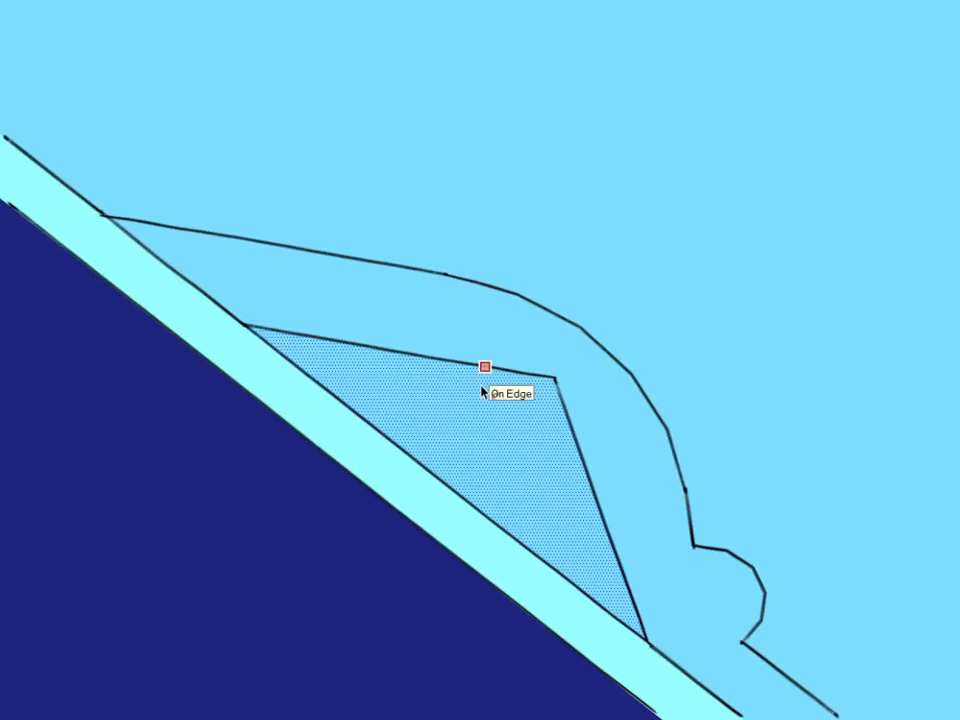
{"action": "scroll", "coordinate": [411, 317], "scroll_direction": "down", "scroll_amount": 3}
{"action": "scroll", "coordinate": [439, 358], "scroll_direction": "up", "scroll_amount": 3}
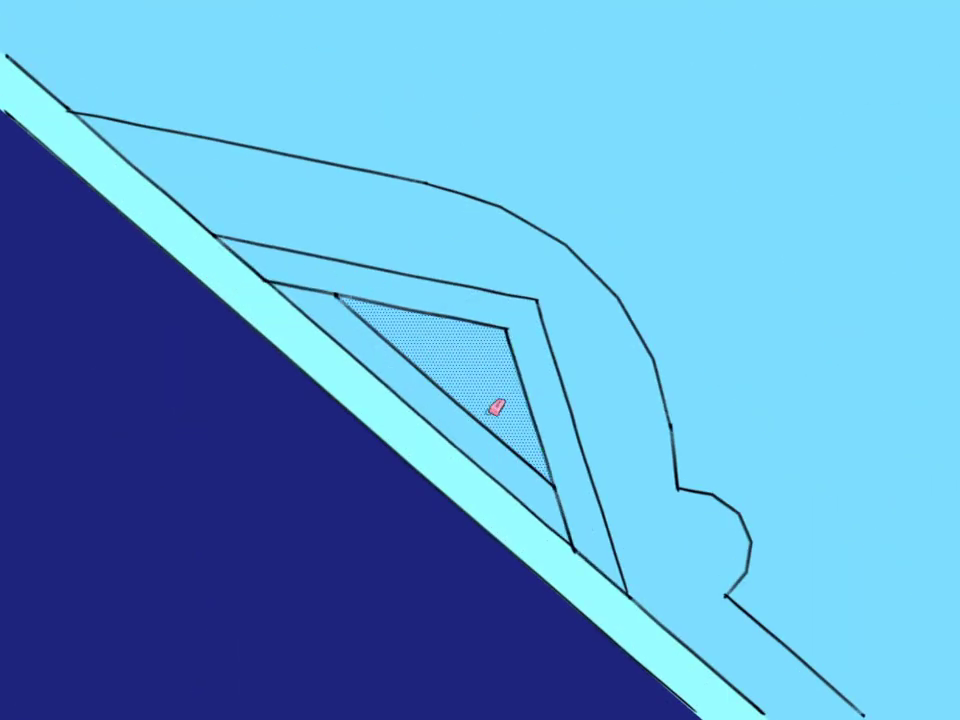
{"action": "scroll", "coordinate": [497, 407], "scroll_direction": "down", "scroll_amount": 2}
{"action": "left_click", "coordinate": [335, 336]}
{"action": "middle_click_drag", "start_coordinate": [352, 342], "coordinate": [366, 500]}
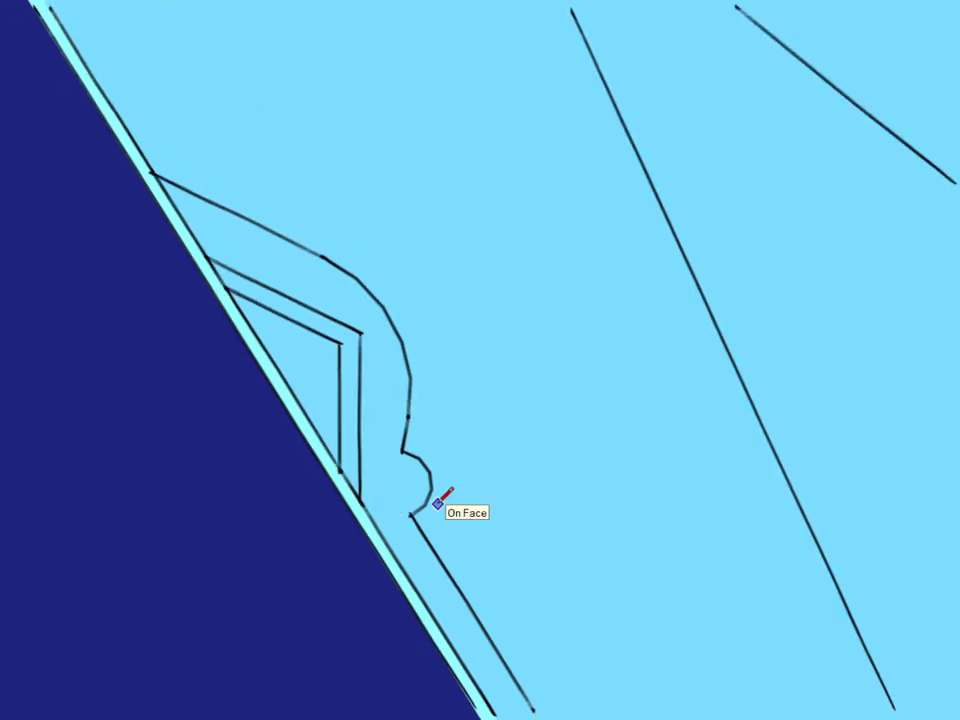
{"action": "scroll", "coordinate": [437, 503], "scroll_direction": "up", "scroll_amount": 2}
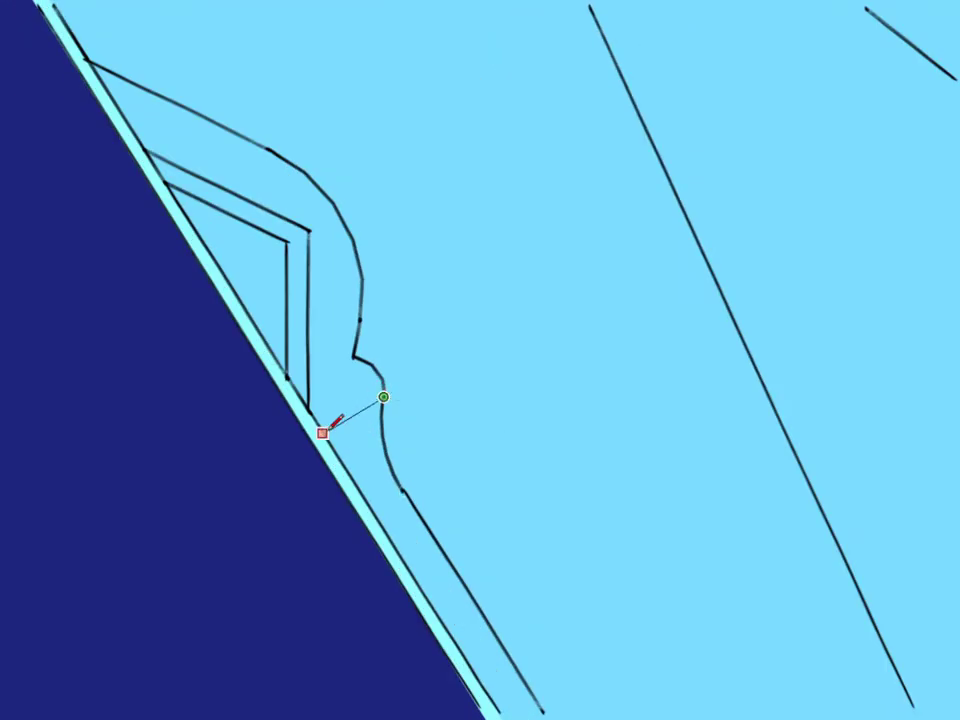
{"action": "scroll", "coordinate": [307, 402], "scroll_direction": "down", "scroll_amount": 3}
- Orbit and zoom around the thick wedge to inspect its bottom corner and the tube's tip
{"action": "middle_click_drag", "start_coordinate": [424, 411], "coordinate": [471, 606]}
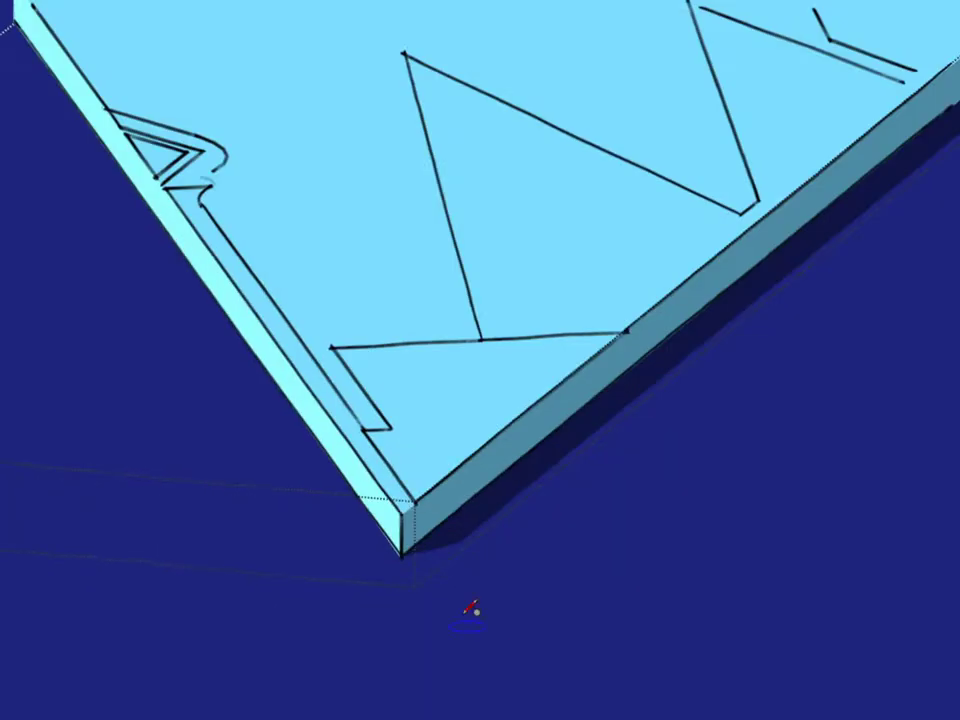
{"action": "scroll", "coordinate": [402, 510], "scroll_direction": "down", "scroll_amount": 2}
{"action": "scroll", "coordinate": [403, 510], "scroll_direction": "up", "scroll_amount": 3}
{"action": "scroll", "coordinate": [418, 504], "scroll_direction": "down", "scroll_amount": 3}
{"action": "scroll", "coordinate": [418, 504], "scroll_direction": "up", "scroll_amount": 4}
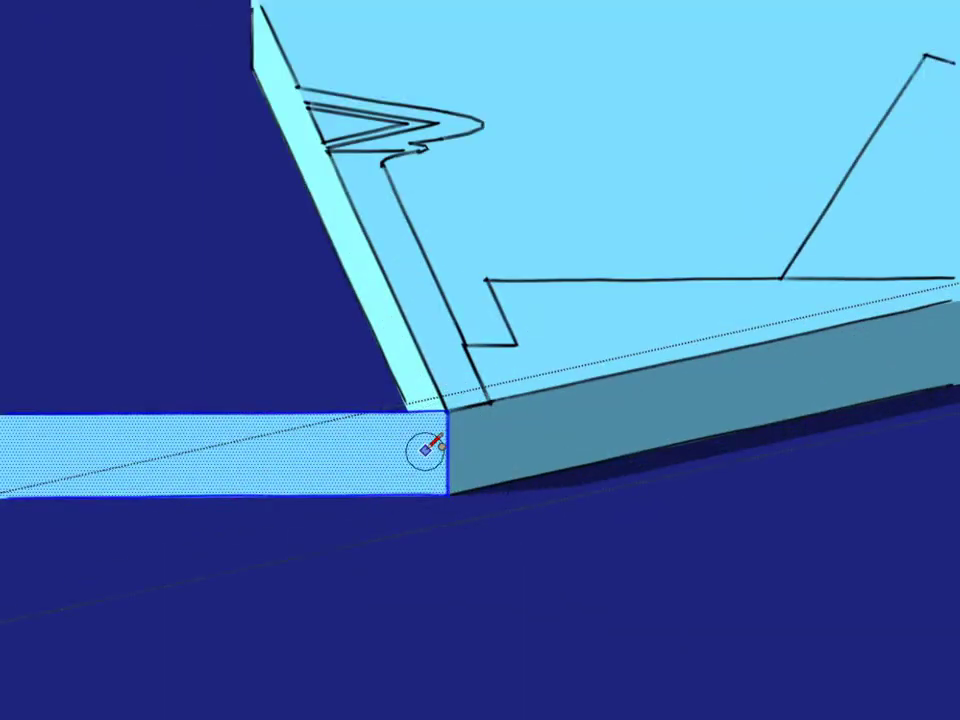
{"action": "middle_click_drag", "start_coordinate": [500, 390], "coordinate": [519, 437]}
{"action": "scroll", "coordinate": [568, 489], "scroll_direction": "up", "scroll_amount": 2}
{"action": "scroll", "coordinate": [578, 506], "scroll_direction": "down", "scroll_amount": 2}
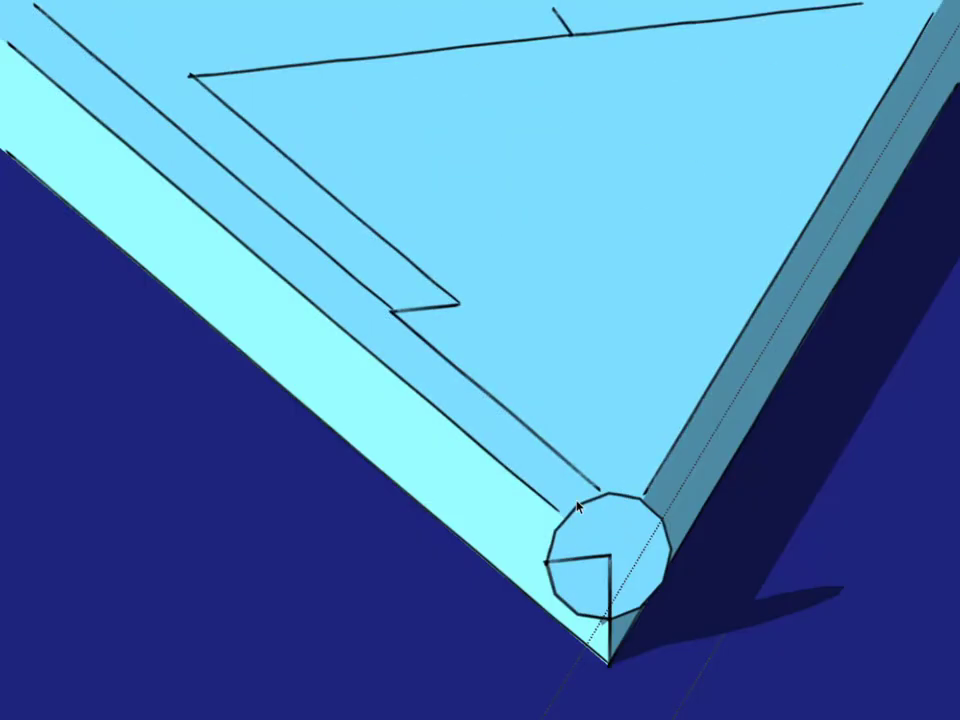
{"action": "scroll", "coordinate": [557, 500], "scroll_direction": "down", "scroll_amount": 3}
{"action": "middle_click_drag", "start_coordinate": [568, 508], "coordinate": [519, 221]}
{"action": "scroll", "coordinate": [519, 221], "scroll_direction": "up", "scroll_amount": 3}
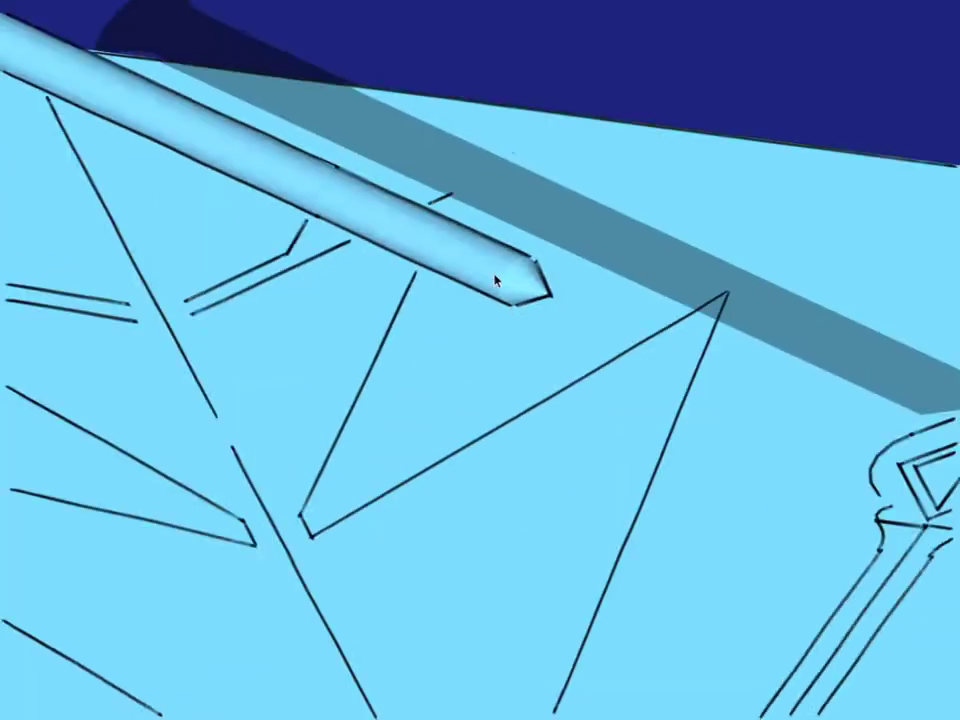
{"action": "middle_click_drag", "start_coordinate": [501, 279], "coordinate": [516, 280]}
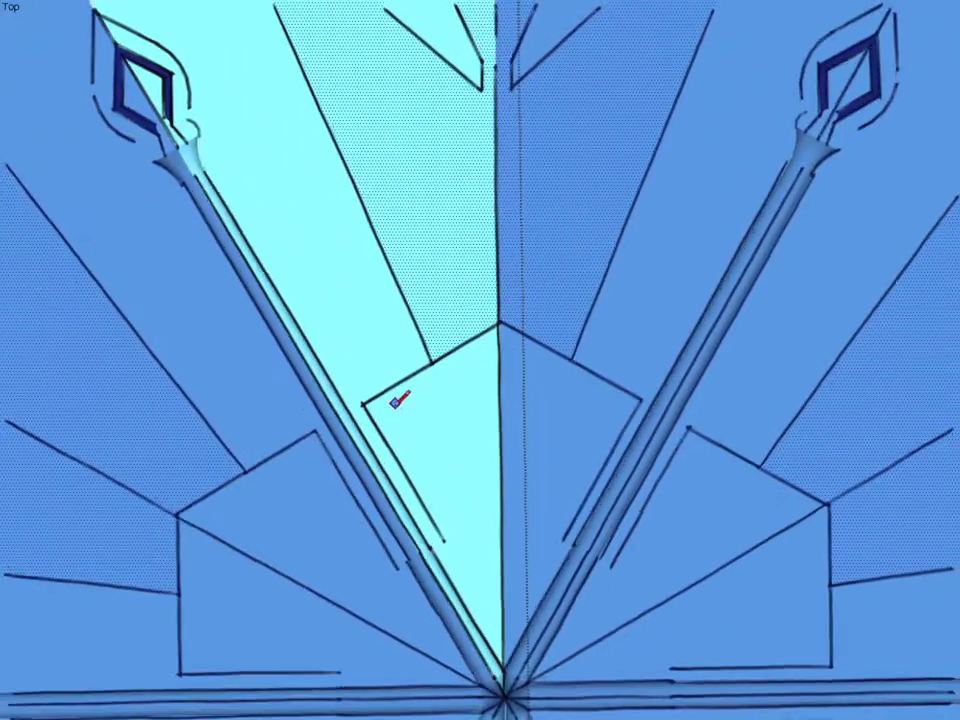
- Select all connected hexagon edges at the centre and view them in 3D
{"action": "scroll", "coordinate": [392, 401], "scroll_direction": "up", "scroll_amount": 2}
{"action": "key", "text": "space"}
{"action": "triple_click", "coordinate": [370, 314]}
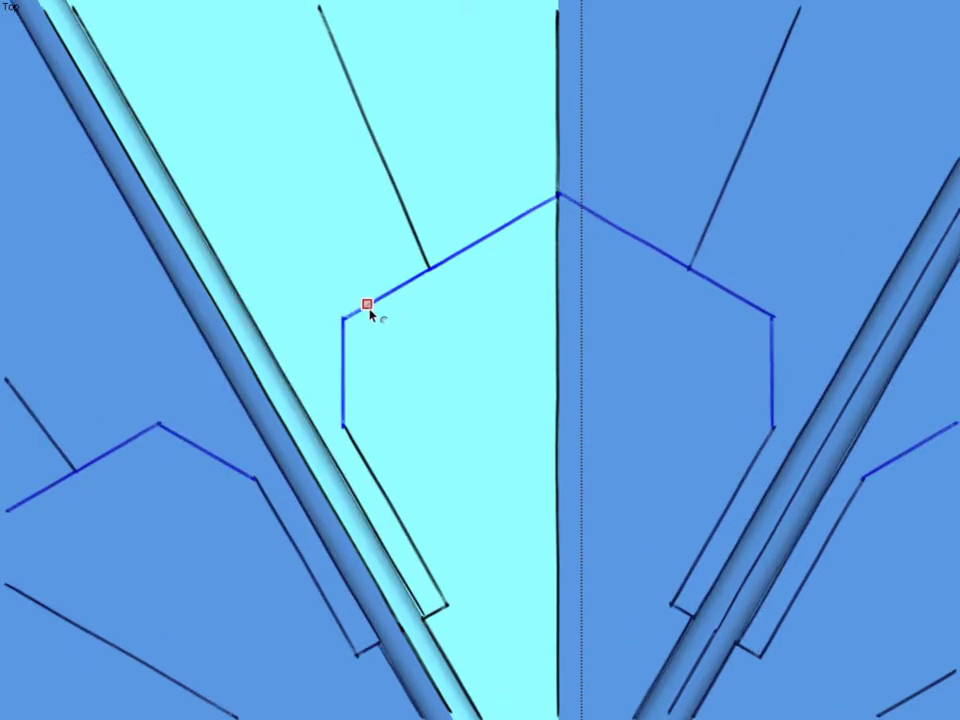
{"action": "scroll", "coordinate": [437, 401], "scroll_direction": "up", "scroll_amount": 3}
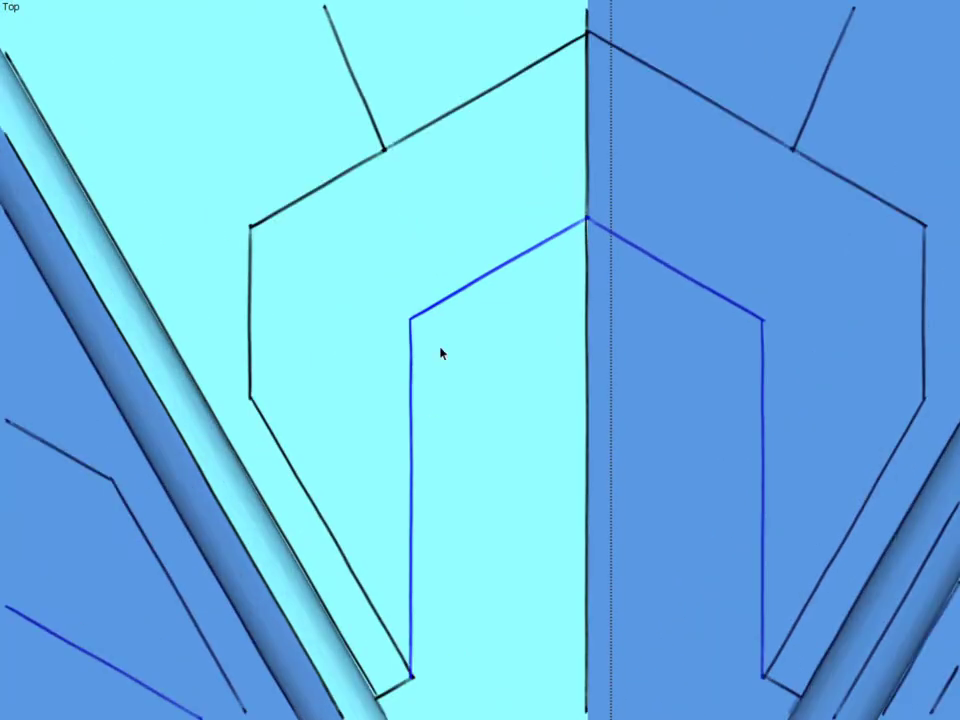
{"action": "scroll", "coordinate": [545, 175], "scroll_direction": "up", "scroll_amount": 2}
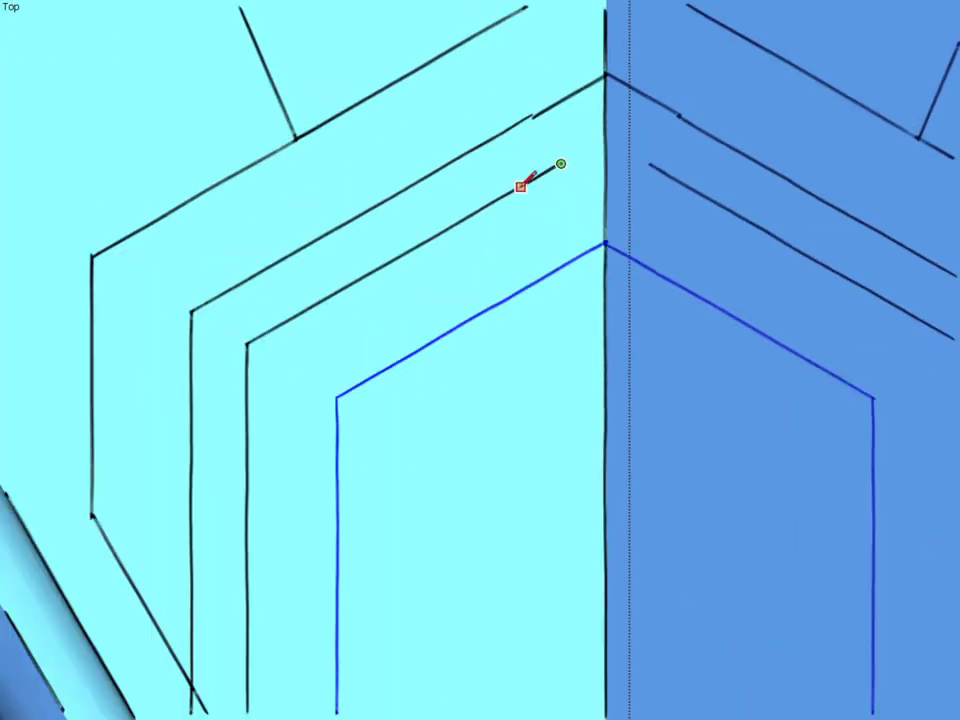
{"action": "mouse_move", "coordinate": [482, 172]}
{"action": "middle_mouse_down"}
{"action": "mouse_move", "coordinate": [351, 386]}
{"action": "mouse_move", "coordinate": [405, 471]}
{"action": "mouse_move", "coordinate": [293, 426]}
{"action": "middle_mouse_up"}
{"action": "scroll", "coordinate": [377, 249], "scroll_direction": "up", "scroll_amount": 3}
{"action": "scroll", "coordinate": [371, 413], "scroll_direction": "up", "scroll_amount": 2}
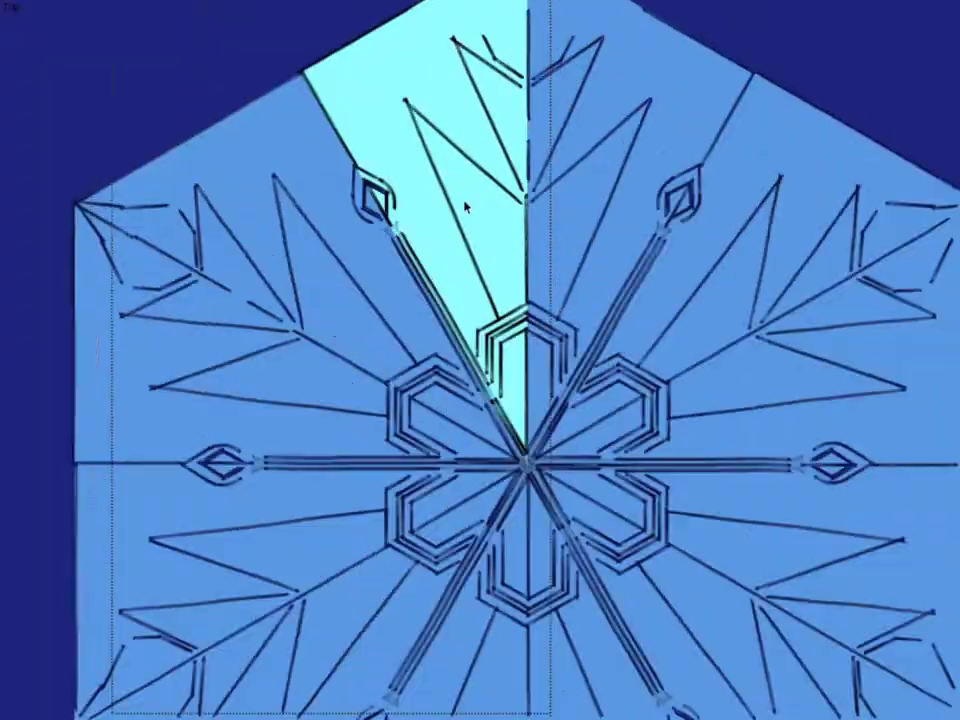
- Zoom in on the raised hexagon ridges at the snowflake's centre
{"action": "scroll", "coordinate": [405, 357], "scroll_direction": "up", "scroll_amount": 3}
{"action": "scroll", "coordinate": [400, 350], "scroll_direction": "up", "scroll_amount": 1}
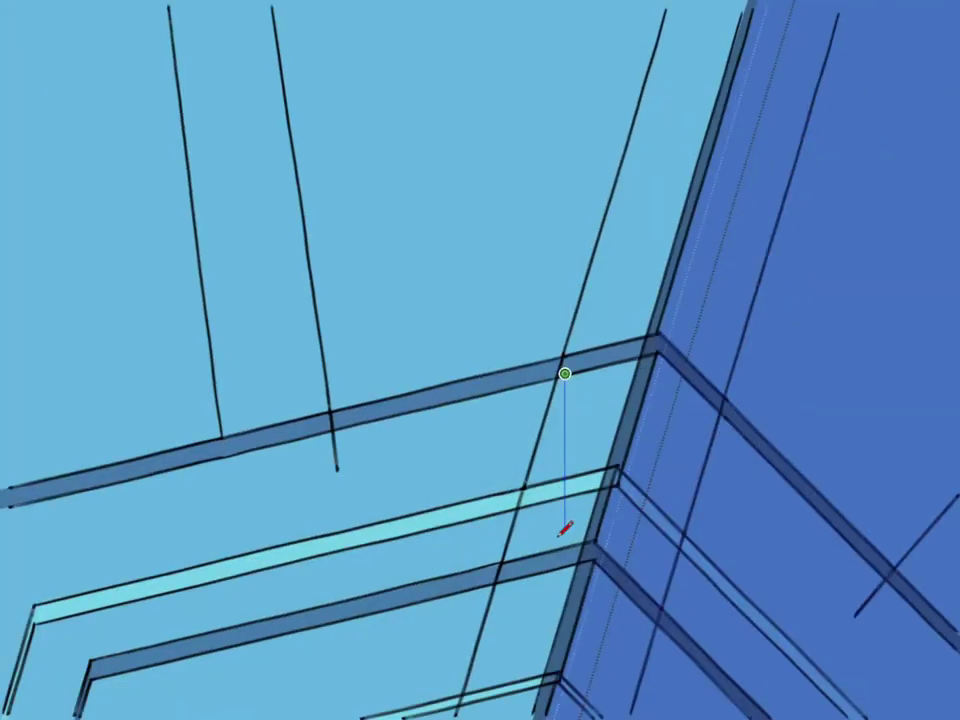
- Zoom in on the wedge's top corner beside its vertical edge
{"action": "scroll", "coordinate": [561, 530], "scroll_direction": "up", "scroll_amount": 3}
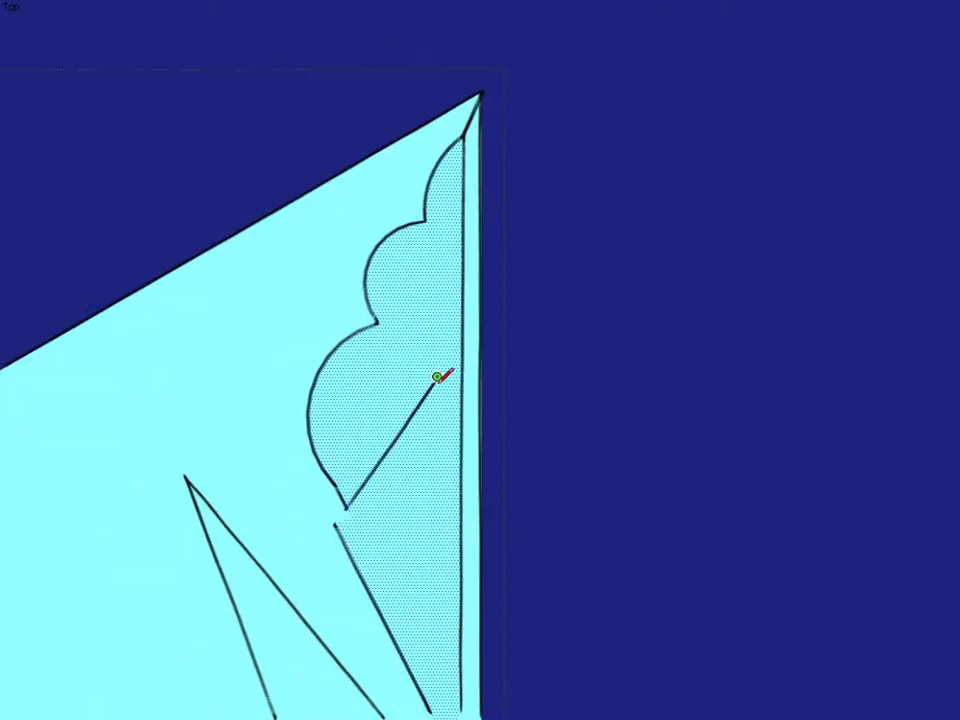
- Zoom in on the three-lobed scalloped cloud outline at the wedge's top corner
{"action": "scroll", "coordinate": [415, 420], "scroll_direction": "up", "scroll_amount": 3}
{"action": "scroll", "coordinate": [422, 353], "scroll_direction": "up", "scroll_amount": 3}
{"action": "scroll", "coordinate": [428, 240], "scroll_direction": "up", "scroll_amount": 3}
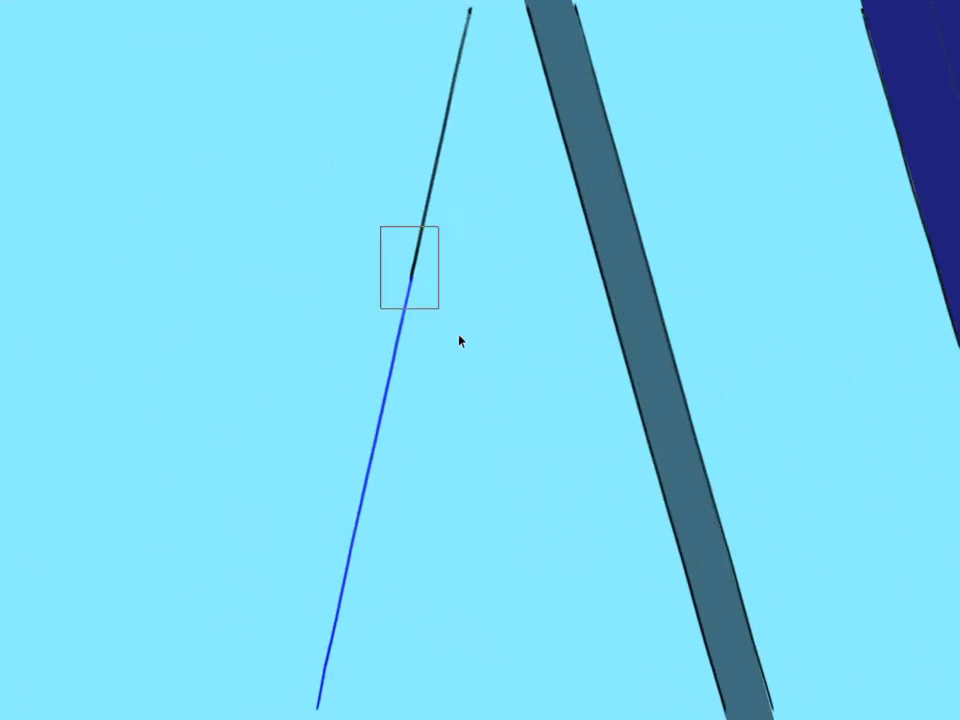